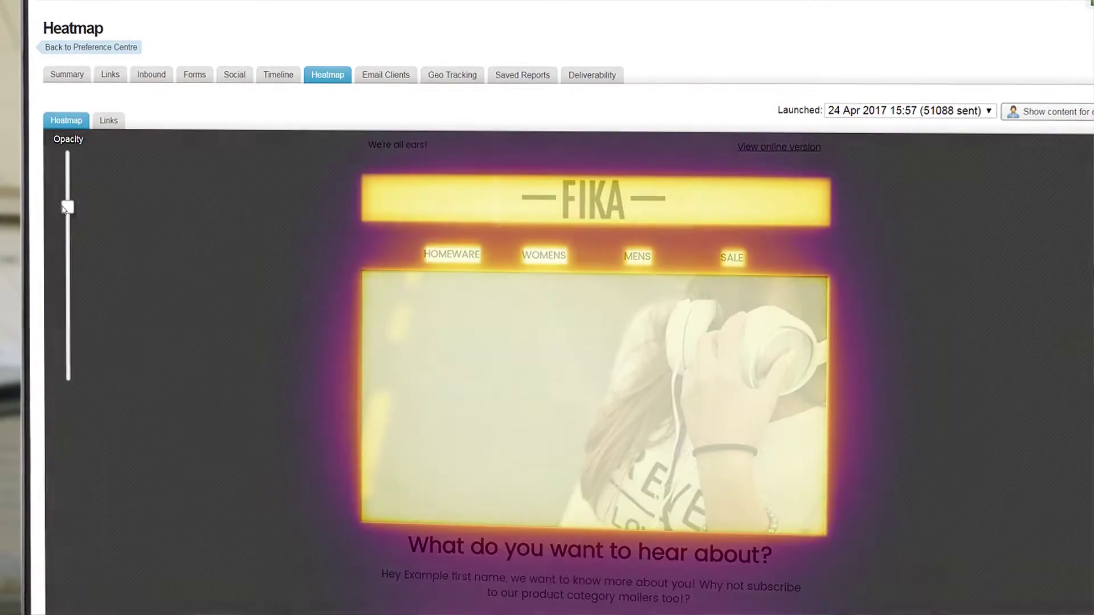
Step: Adjust the heatmap opacity and add a polygon vertex near LaGuardia on the Geo Tracking map
left_click_drag(67, 208, 66, 195)
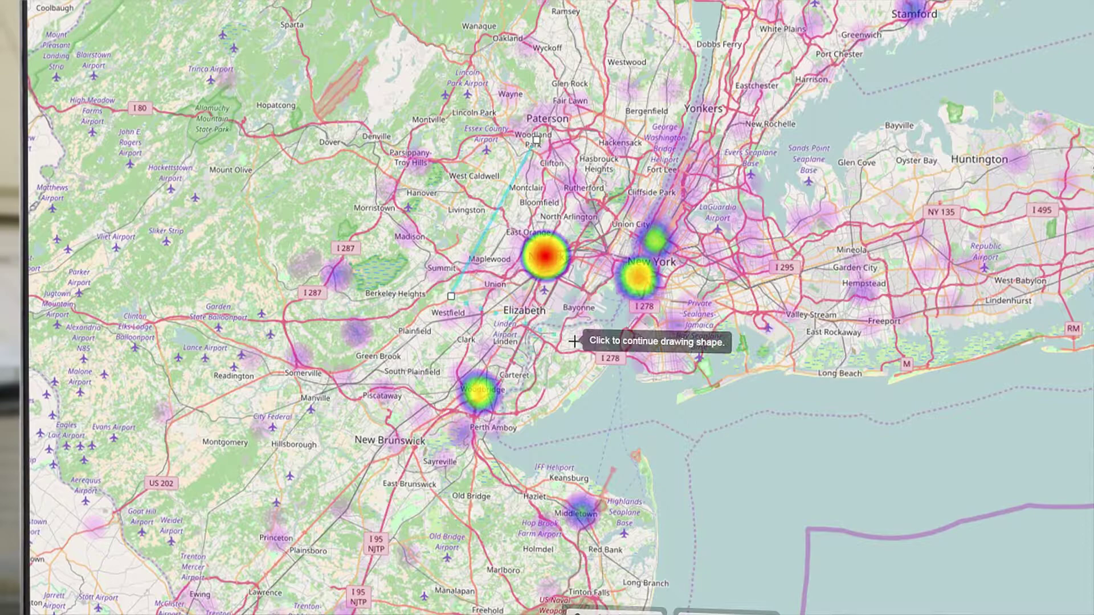
left_click(723, 216)
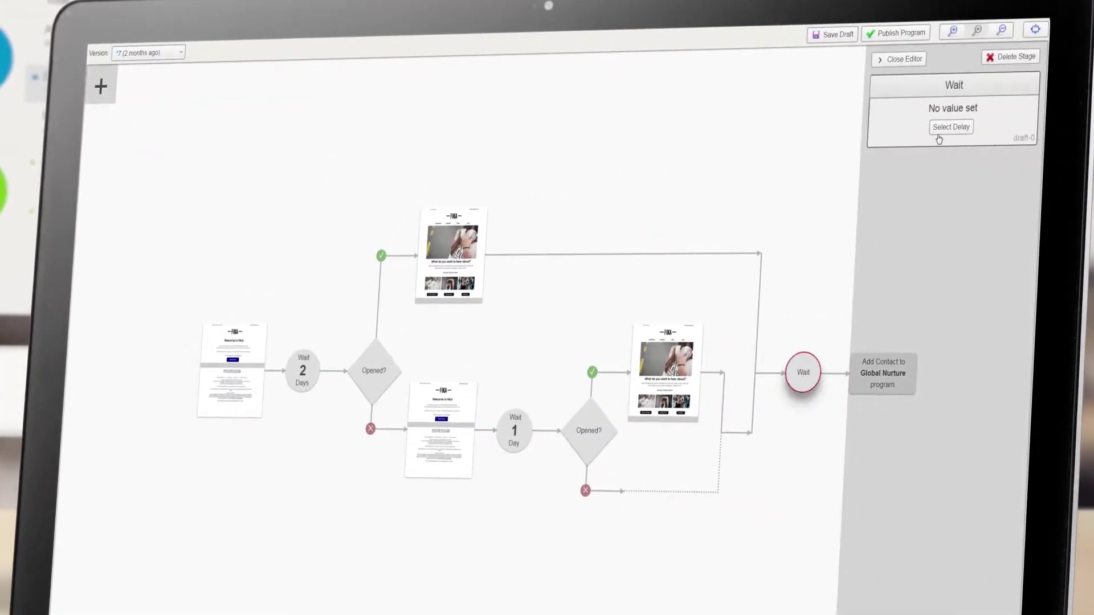
Step: Add a 4-day wait and a Send stage ahead of the Global Nurture handoff
left_click(948, 128)
type("4")
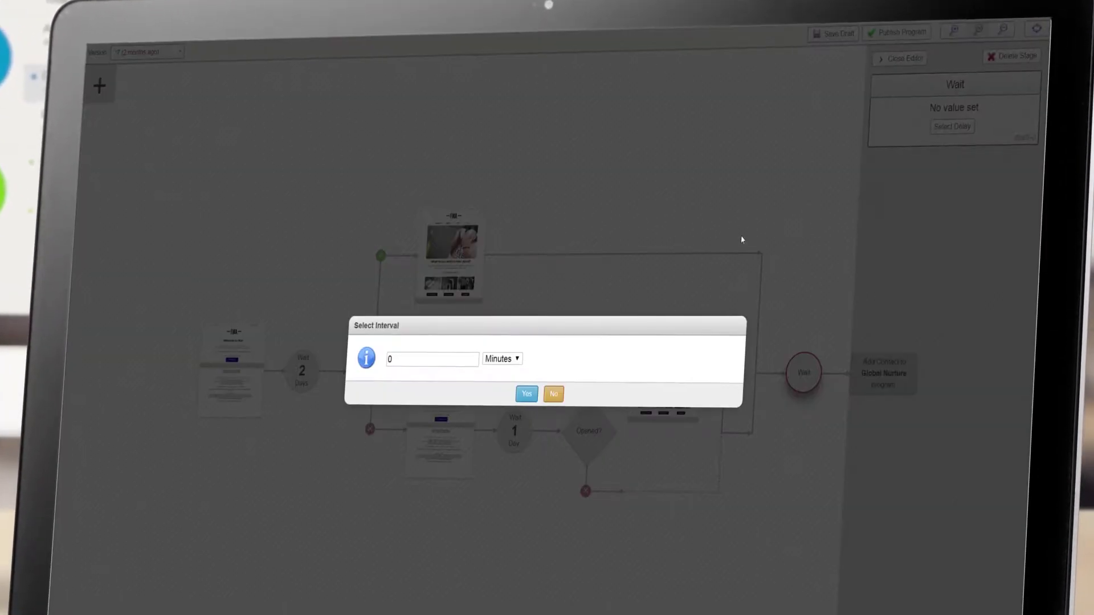
left_click(525, 396)
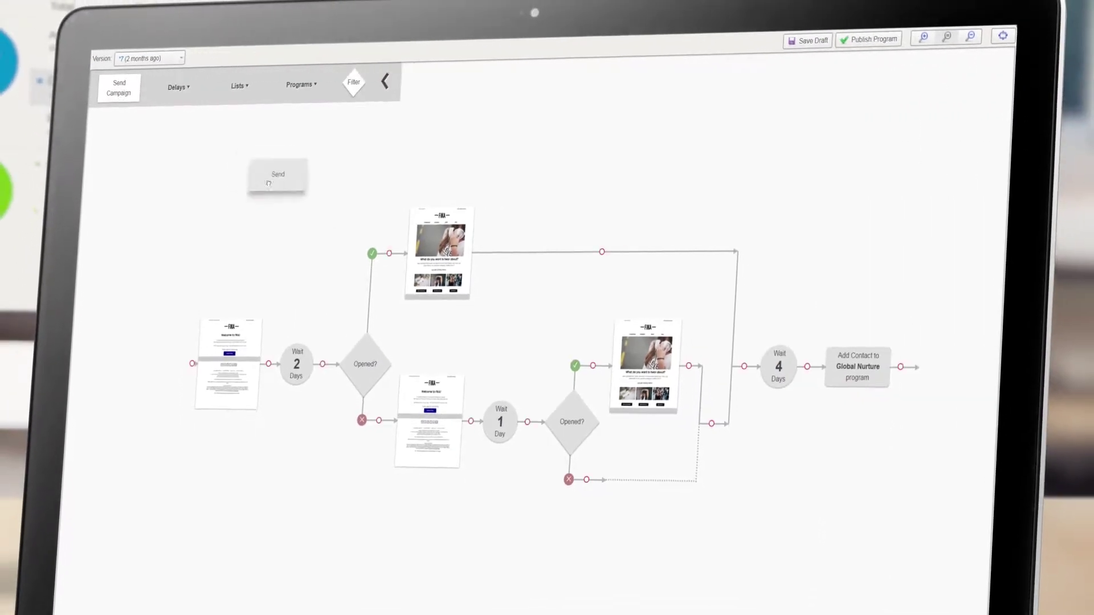
left_click_drag(269, 182, 816, 366)
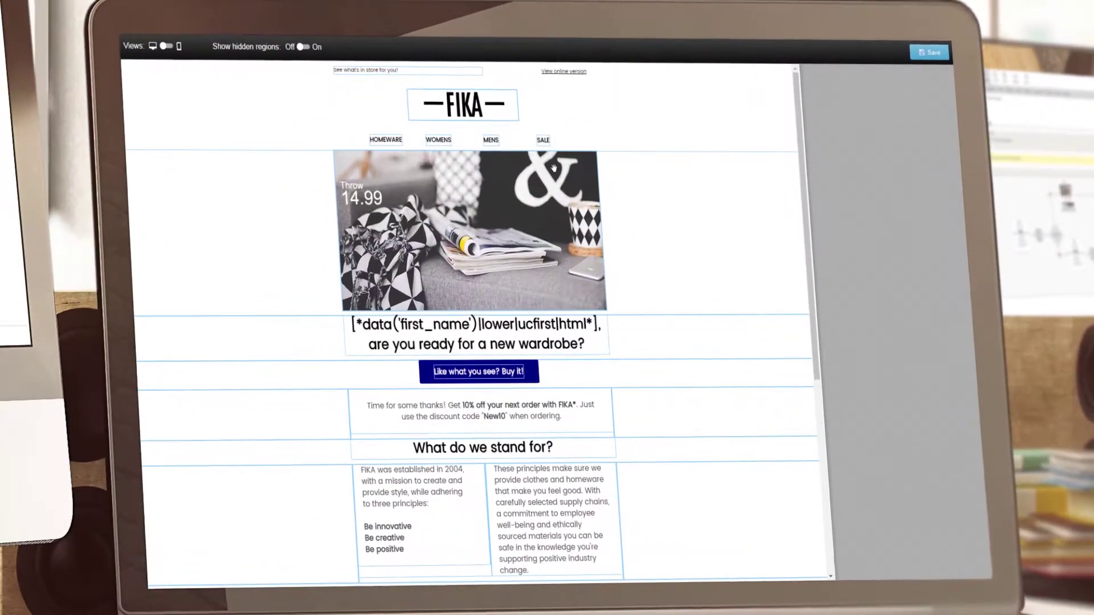
Step: Preview the hero image's Womens and Mens Newsletter conditions, then confirm the t-shirt photo for Global Subscribers
left_click(553, 169)
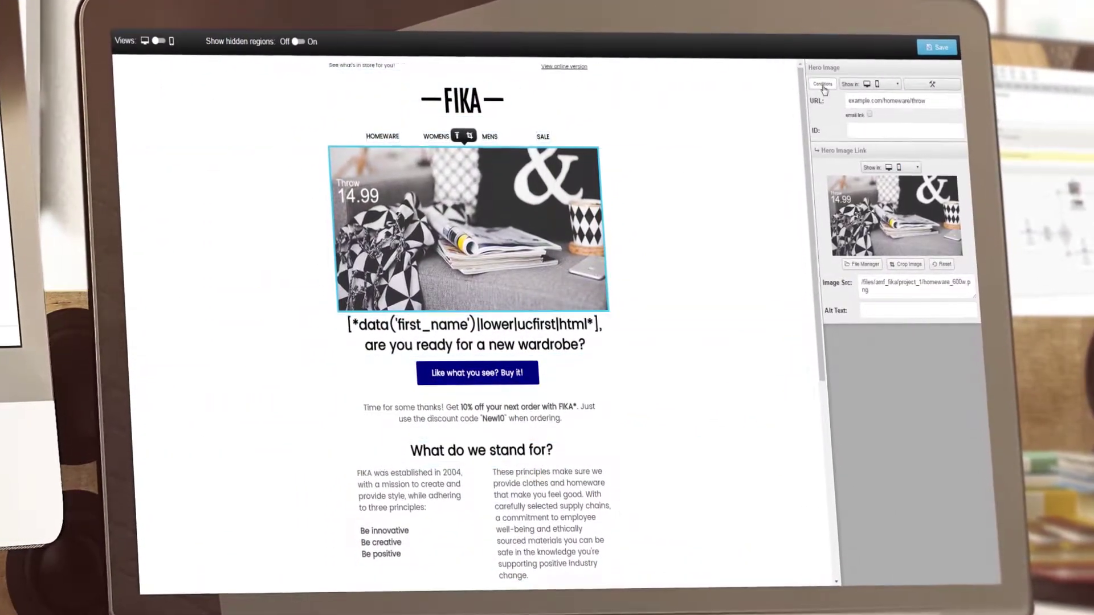
left_click(822, 84)
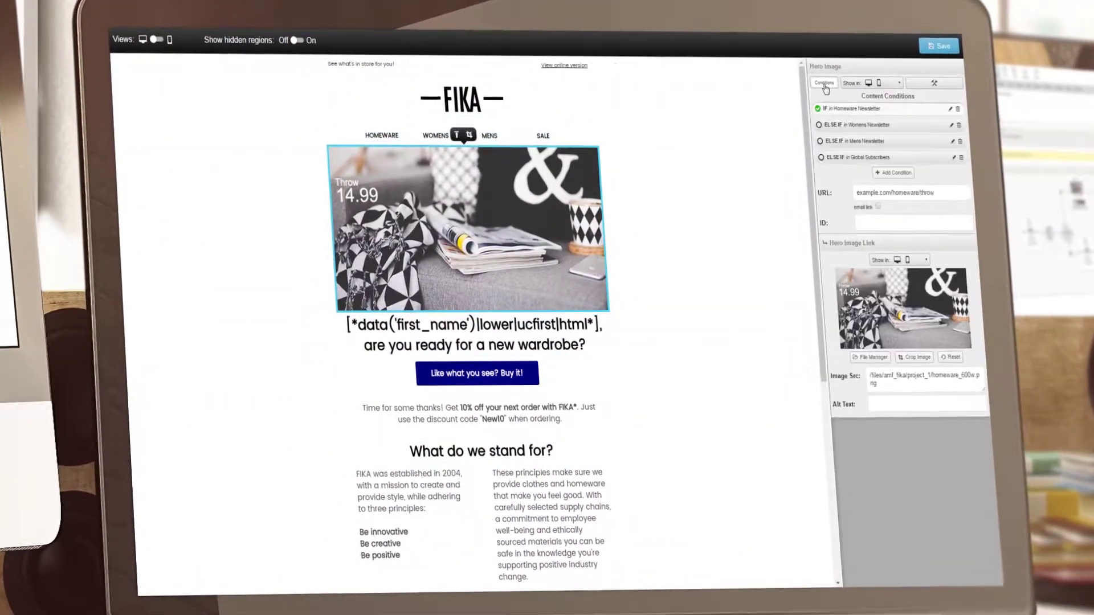
left_click(841, 125)
left_click(852, 139)
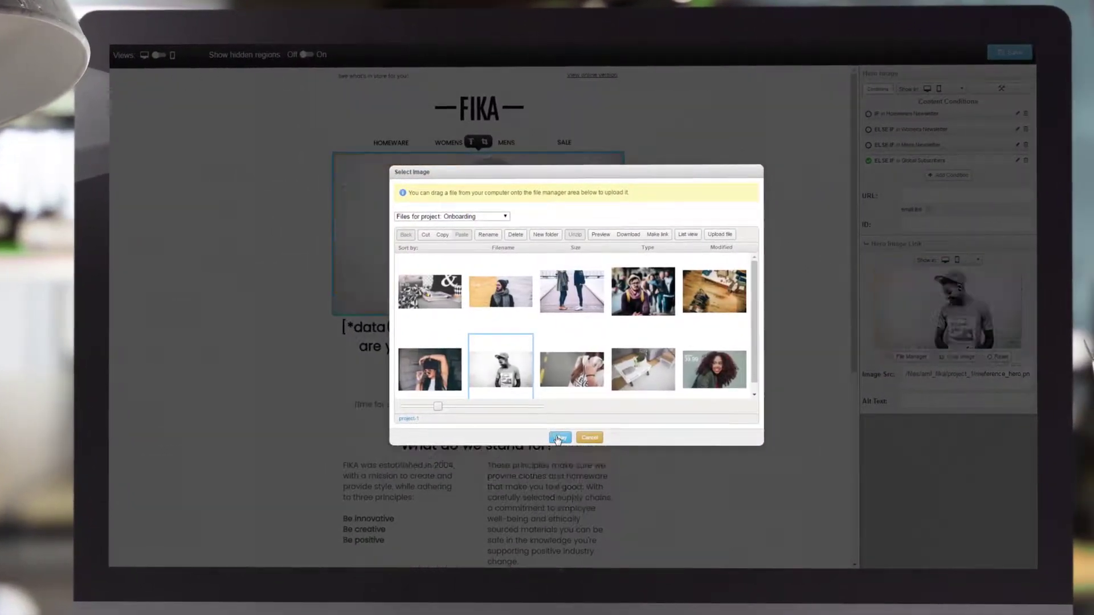
left_click(559, 440)
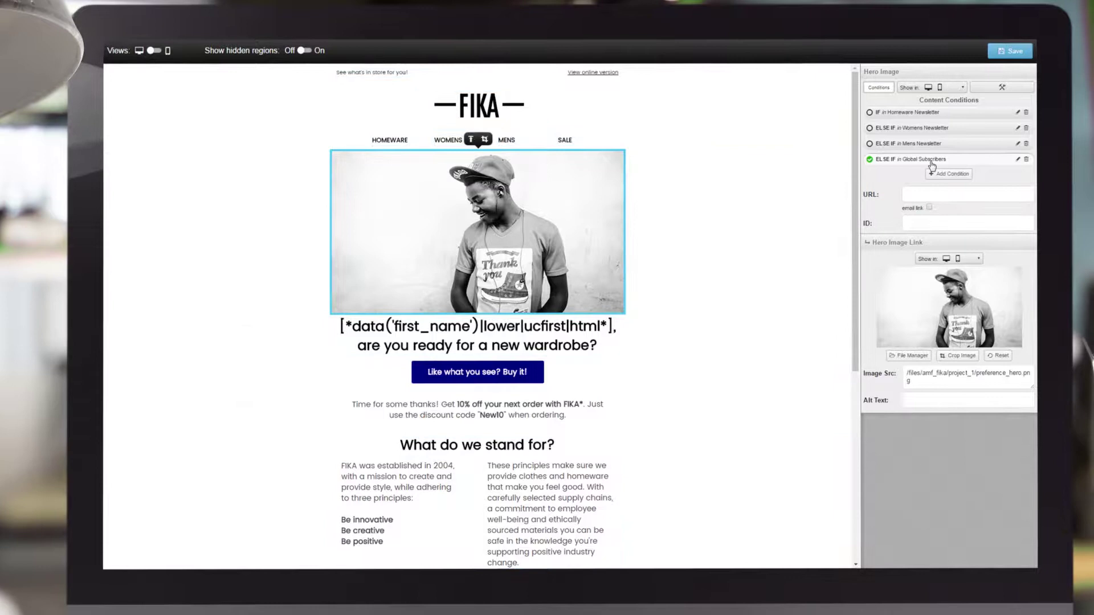